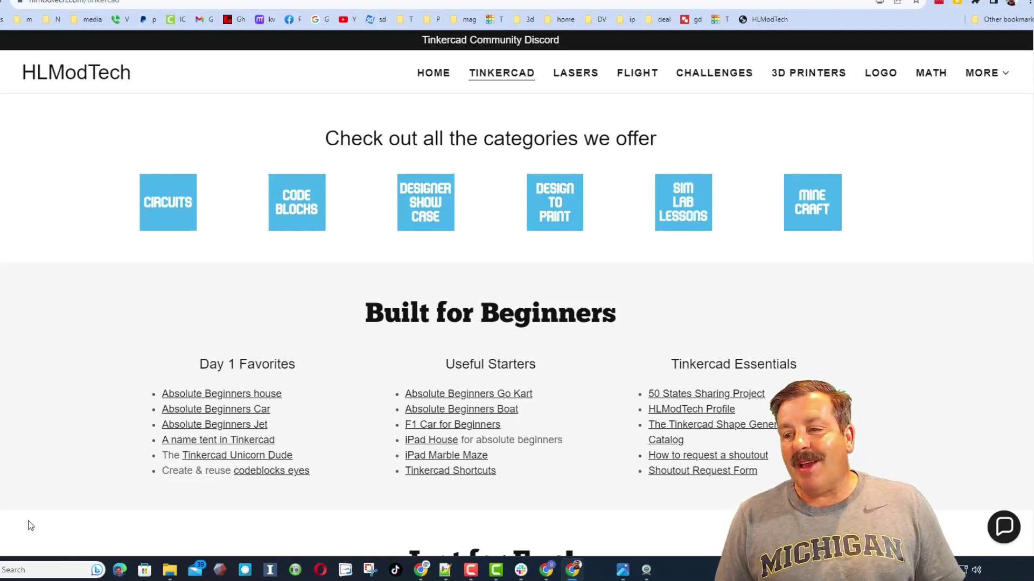
Open and close the HLModTech site chat, then orbit the My House MK25 model
left_click(996, 527)
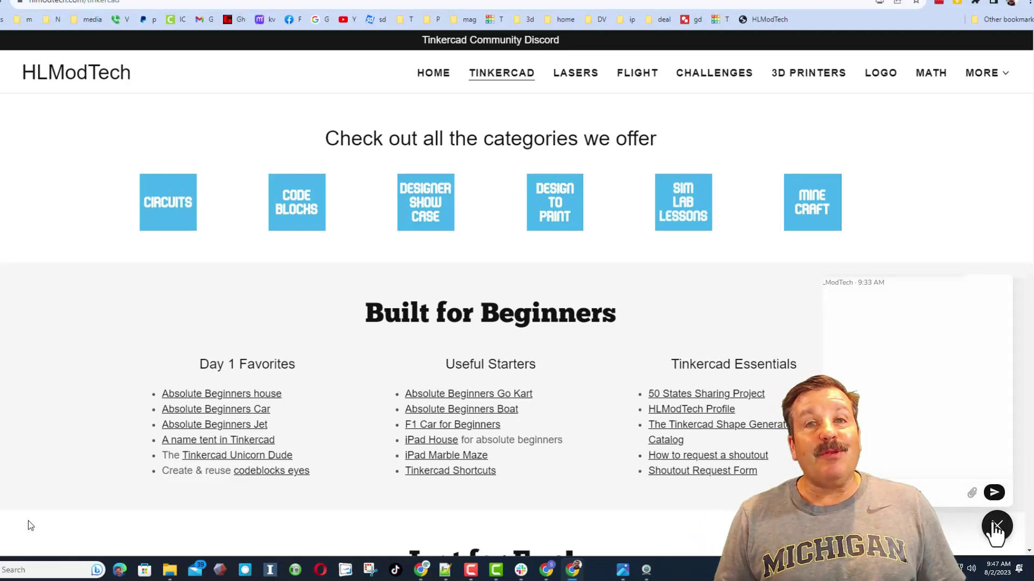
left_click(996, 526)
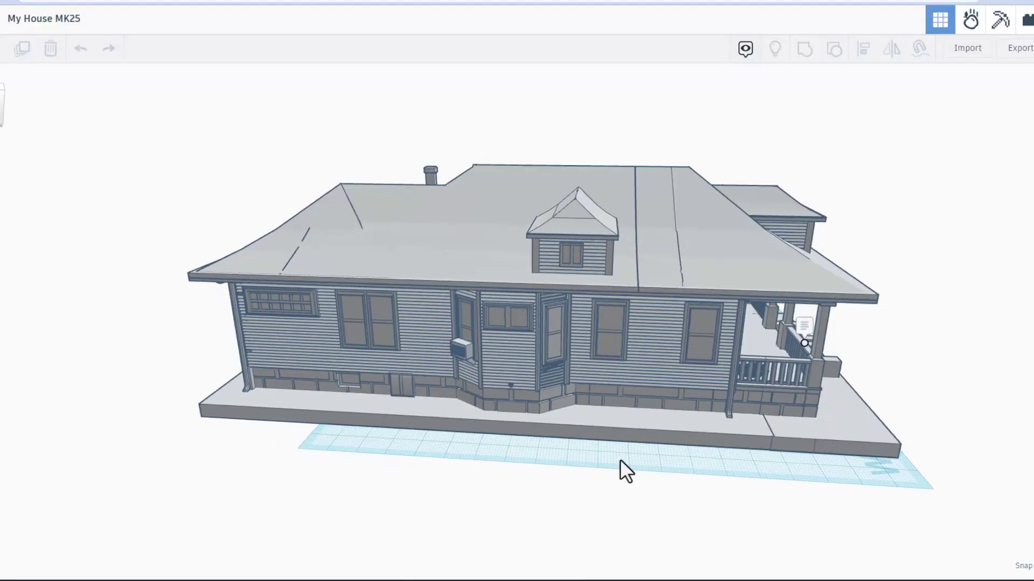
right_click_drag(619, 467, 460, 244)
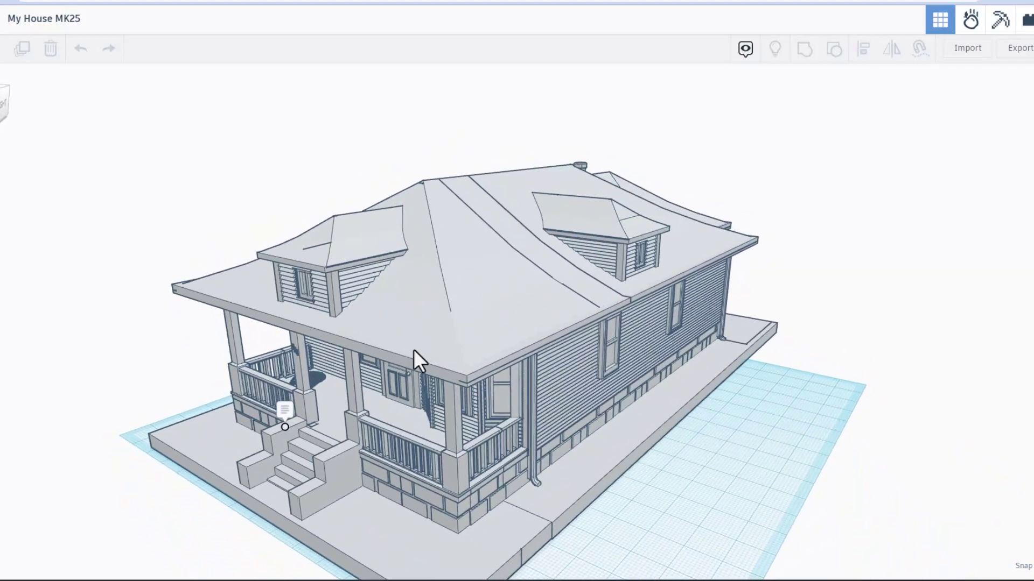
Swing the view to the front porch note, then bring up the phone screenshot of the model
left_click(285, 427)
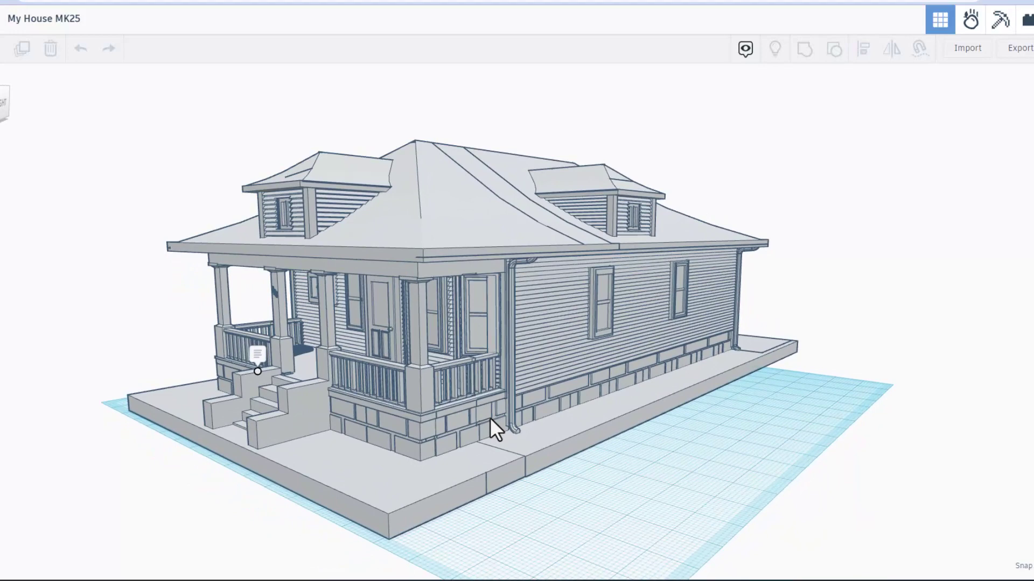
key("alt+Tab")
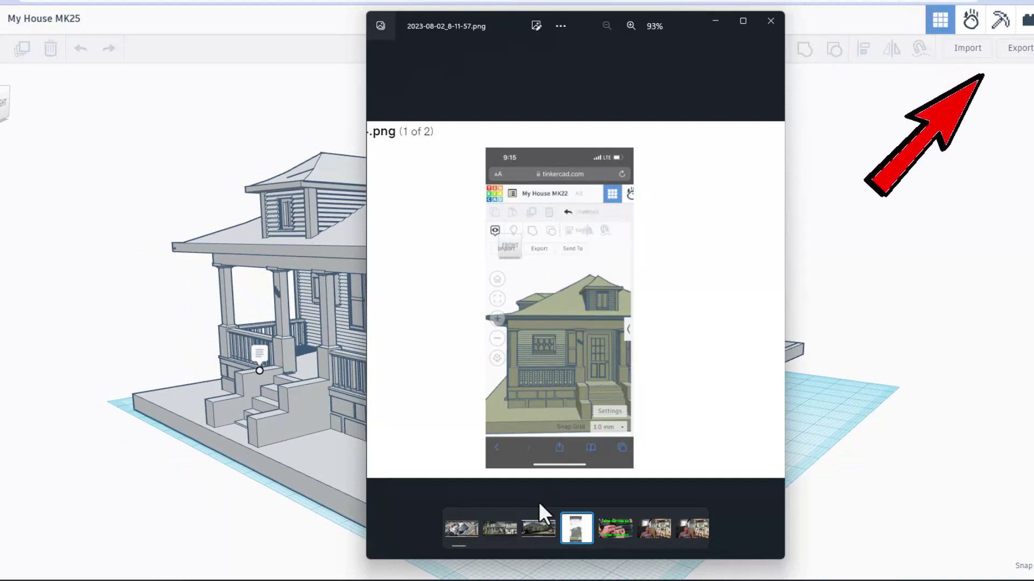
Reopen Photos and step through the Street View photos of the real house
left_click(198, 212)
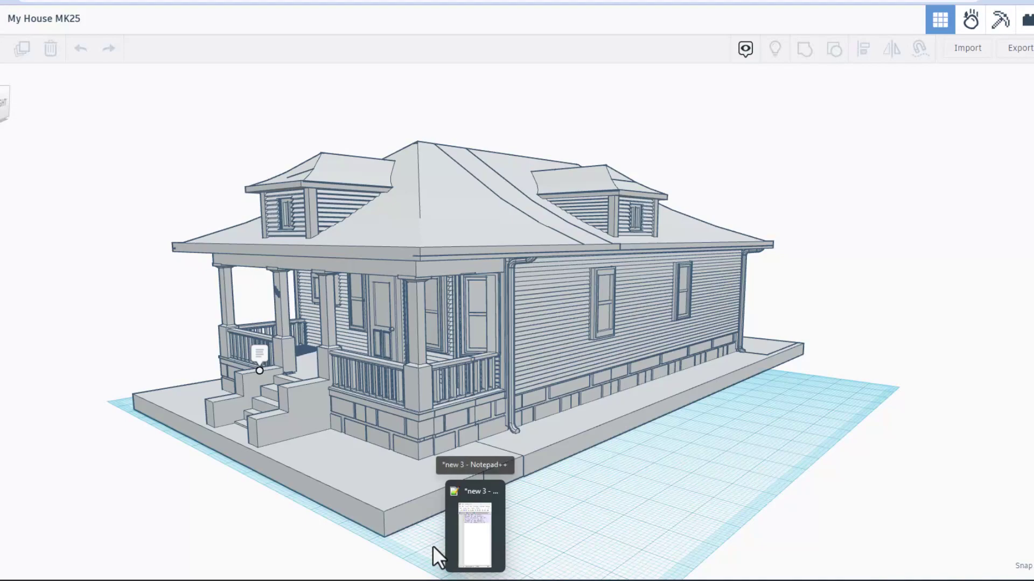
left_click(476, 530)
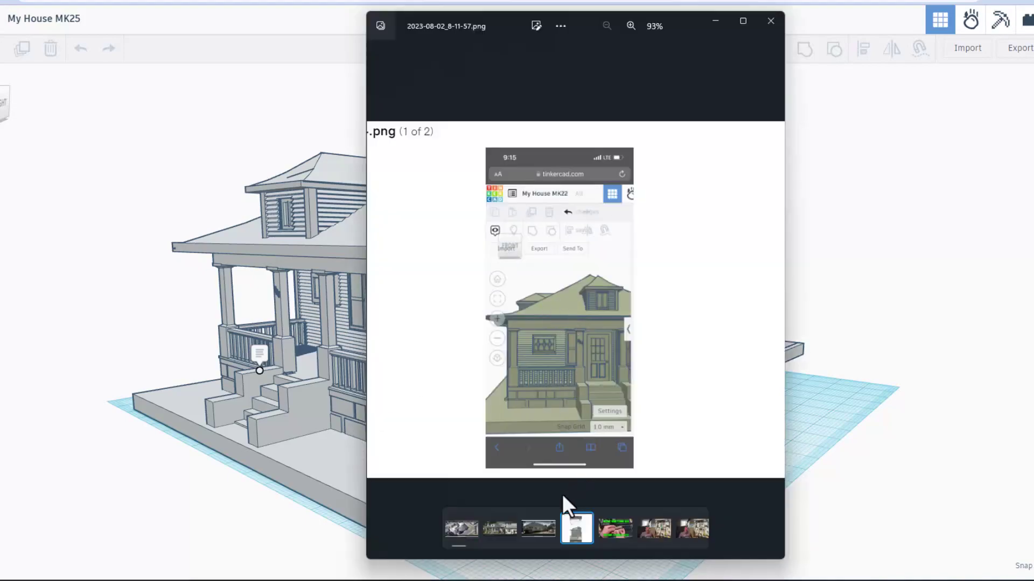
left_click(538, 529)
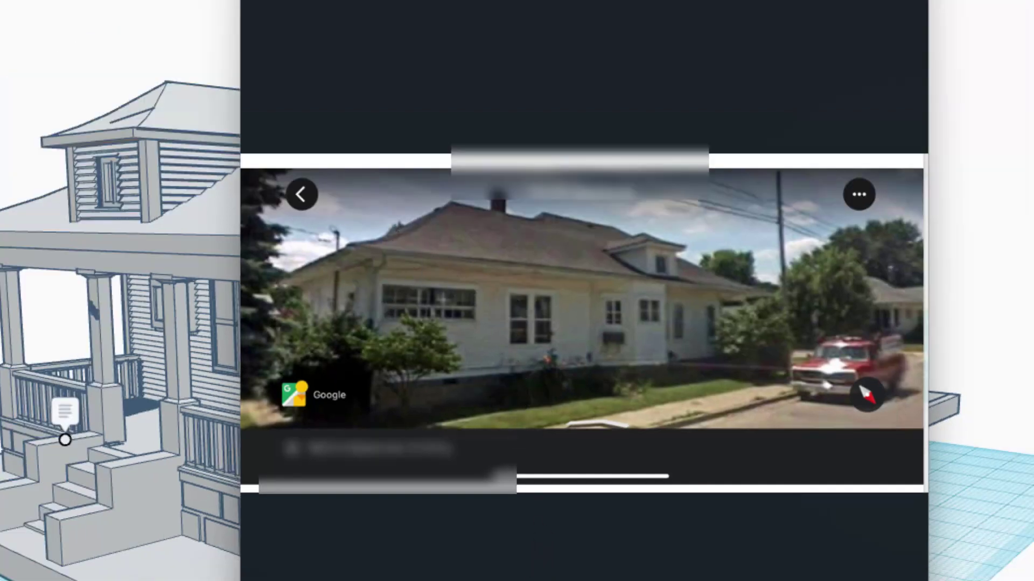
key("Right")
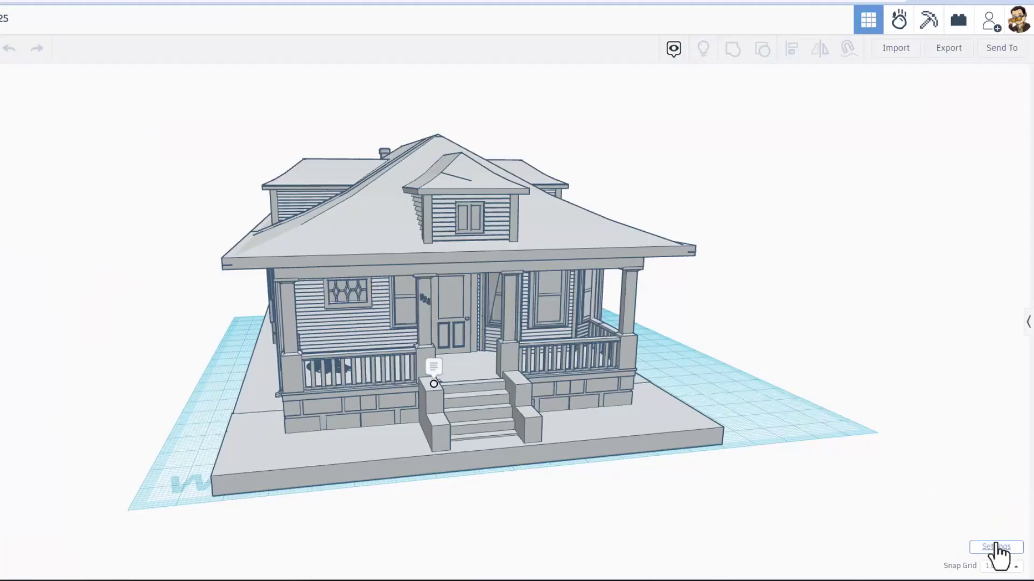
In Settings, choose the pale yellow background swatch and uncheck Show grid
left_click(996, 547)
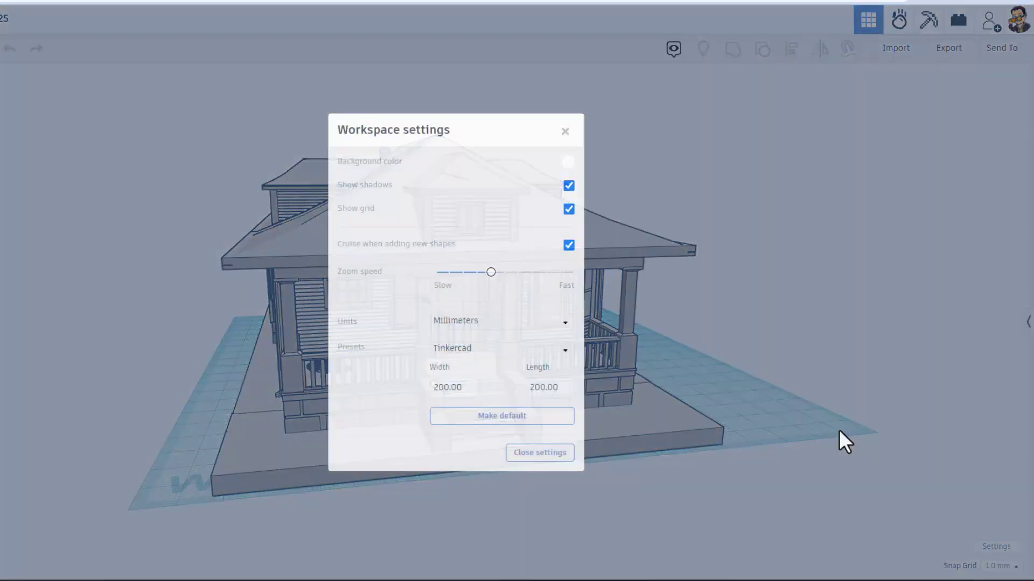
left_click(569, 163)
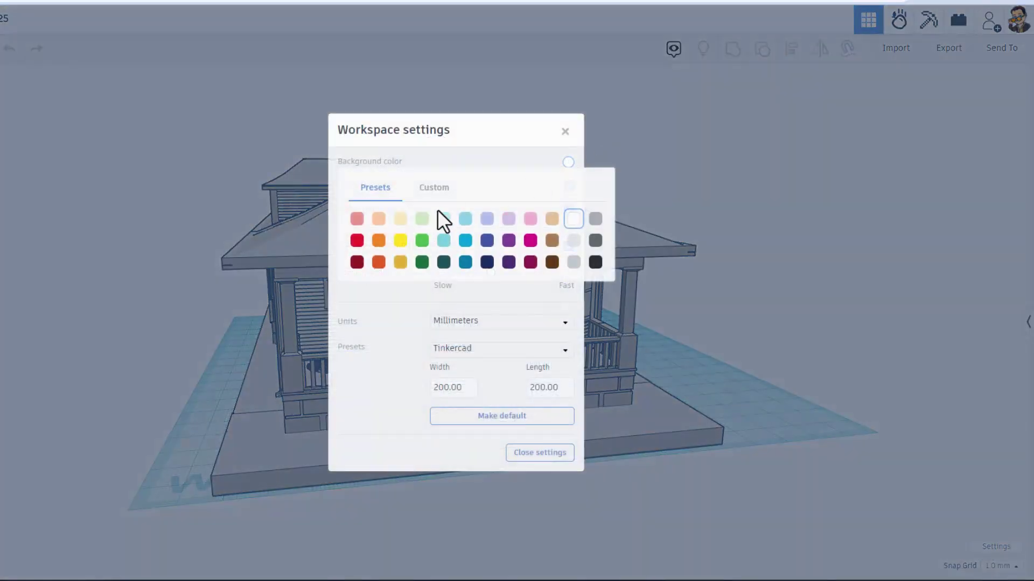
left_click(398, 221)
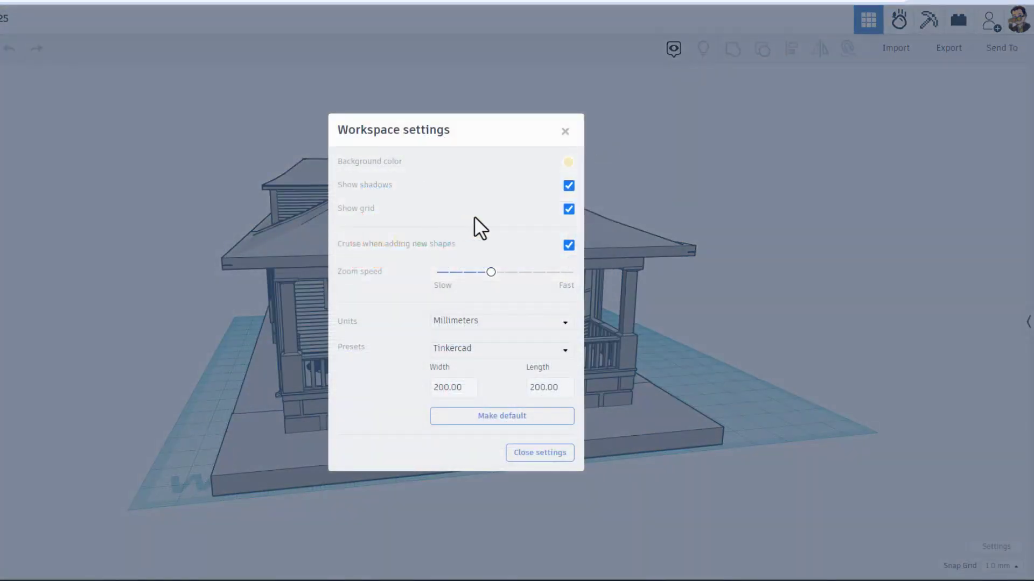
left_click(568, 209)
left_click(739, 167)
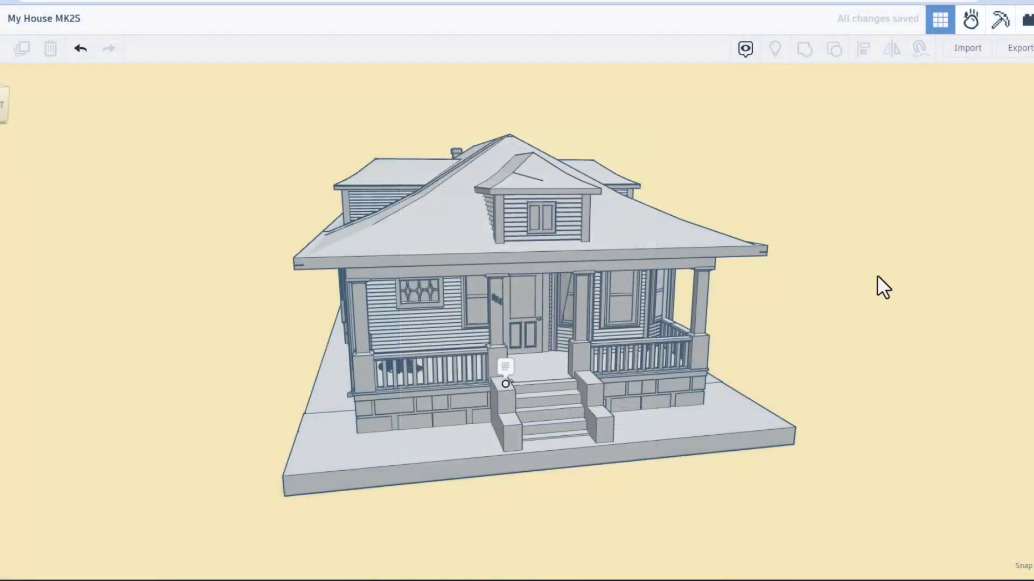
mouse_move(877, 285)
right_mouse_down()
mouse_move(784, 288)
mouse_move(722, 256)
mouse_move(748, 279)
mouse_move(866, 301)
right_mouse_up()
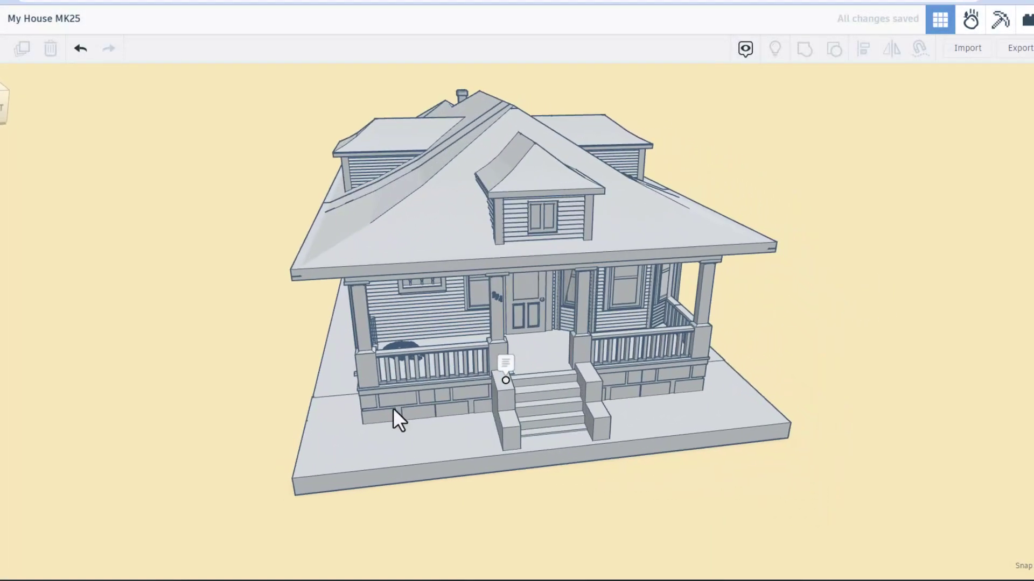
Orbit and zoom around the house for close views of the side wall, downspout and porch railing
right_click_drag(392, 415, 526, 223)
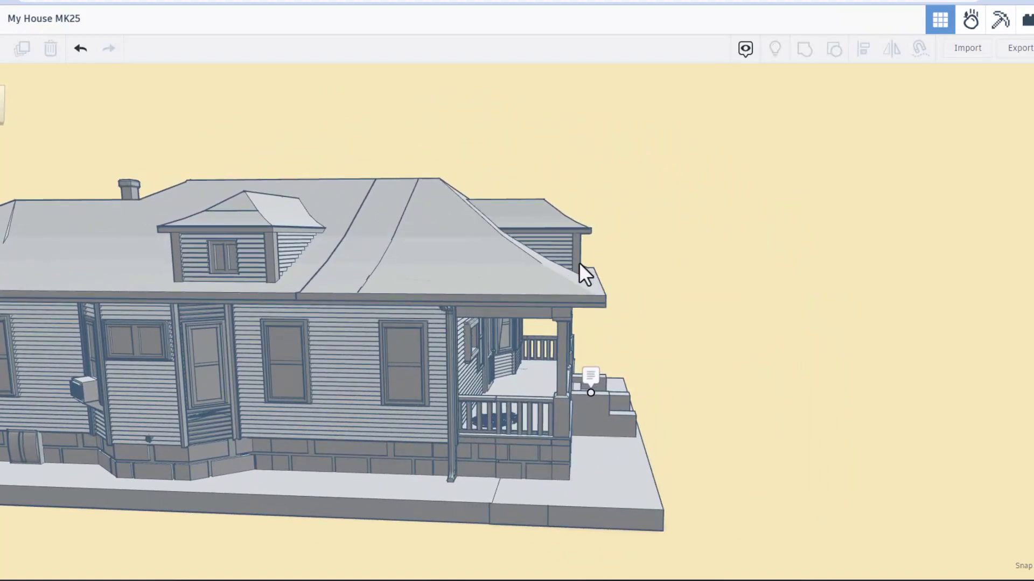
right_click_drag(579, 264, 464, 296)
scroll(464, 296, "up", 5)
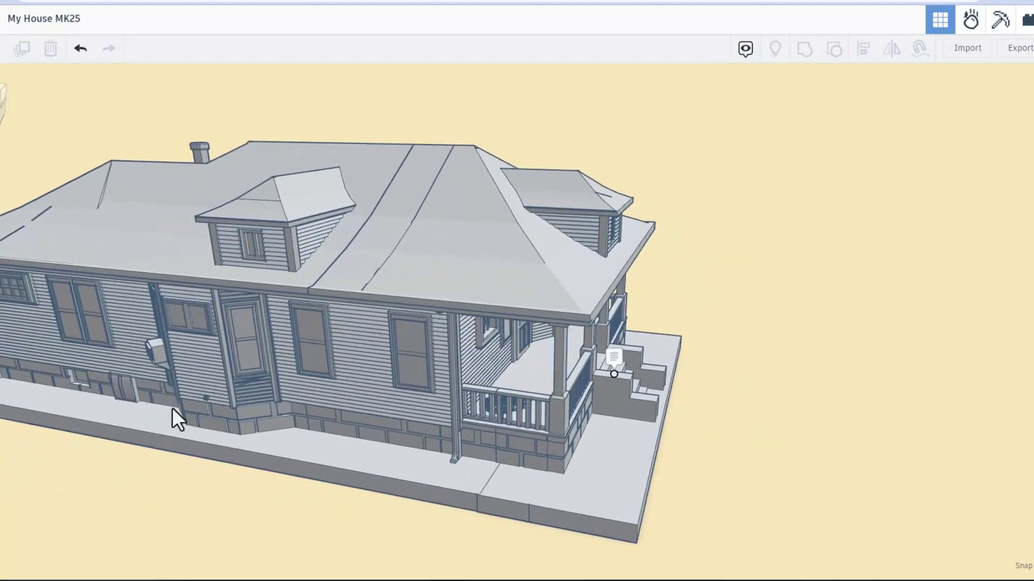
right_click_drag(170, 403, 414, 392)
right_click_drag(294, 492, 498, 467)
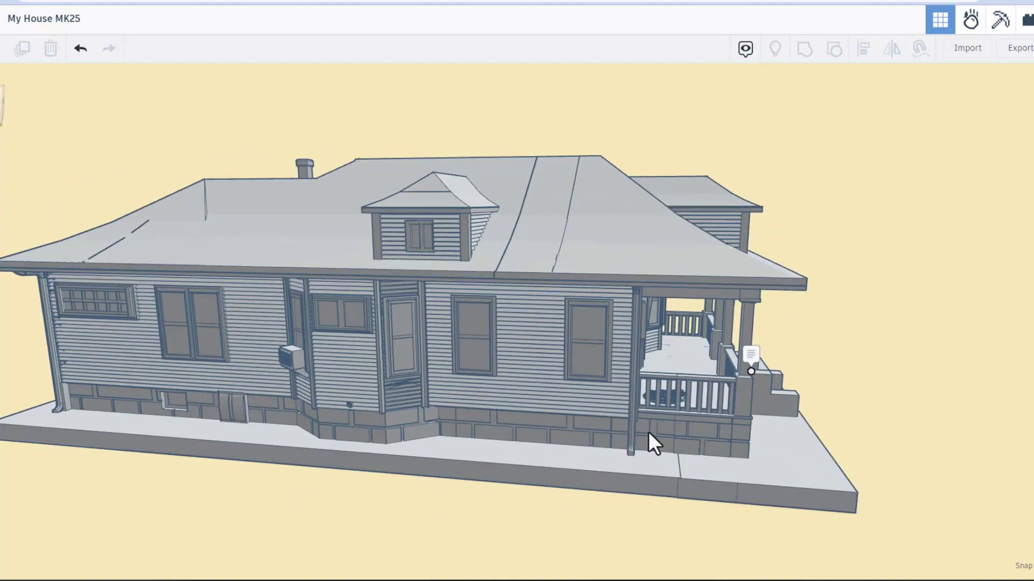
scroll(648, 433, "up", 6)
scroll(597, 437, "down", 3)
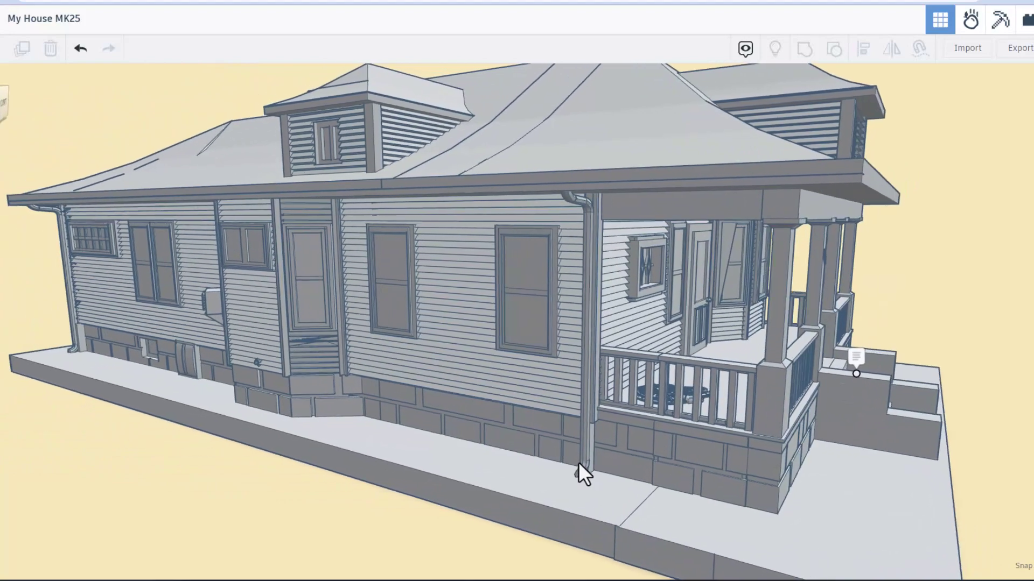
right_click_drag(578, 462, 593, 462)
Select the house, deselect it, then orbit past the rear corner to the front porch corner
left_click(595, 477)
scroll(588, 485, "up", 4)
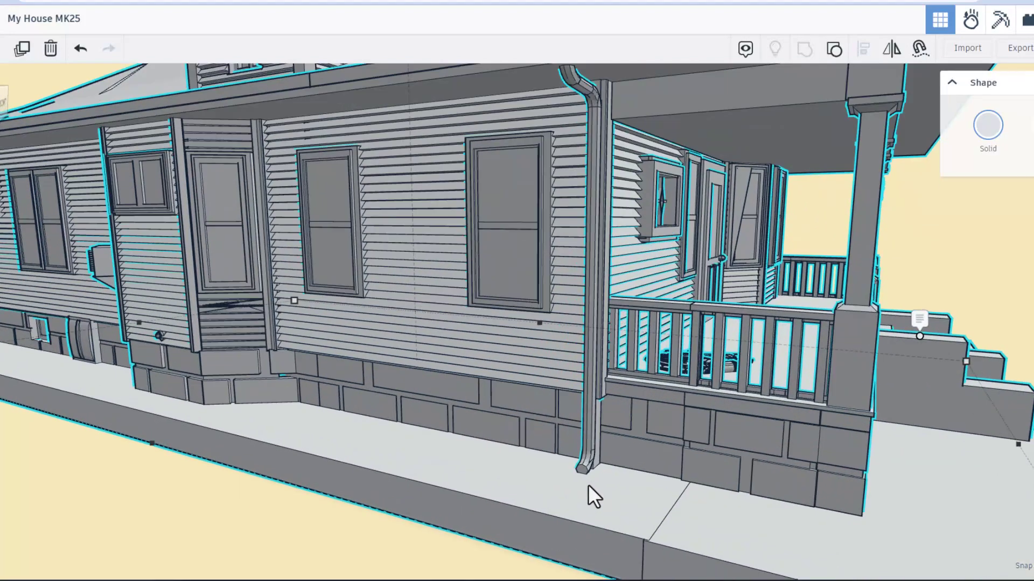
scroll(586, 470, "down", 5)
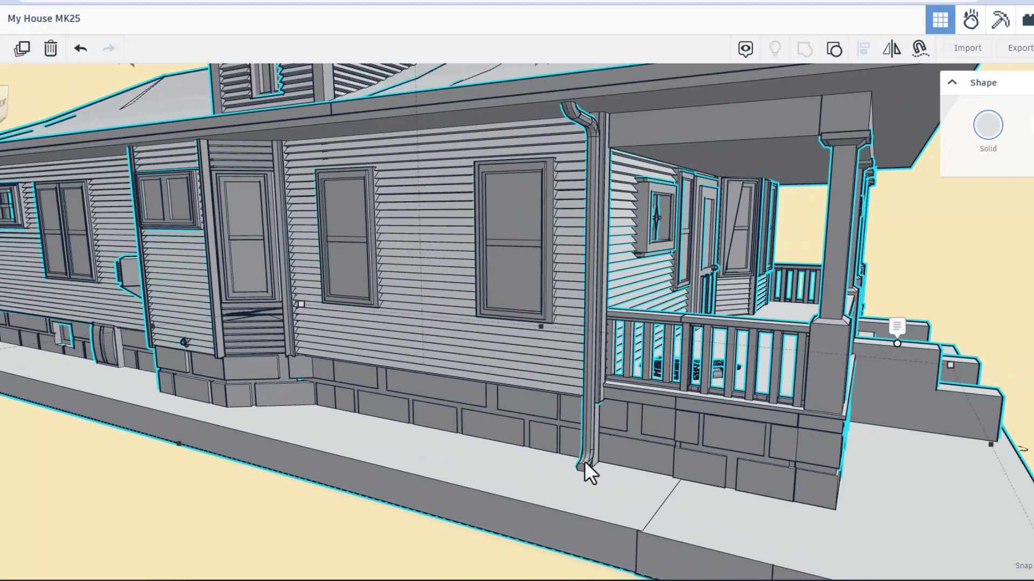
right_click_drag(593, 461, 506, 474)
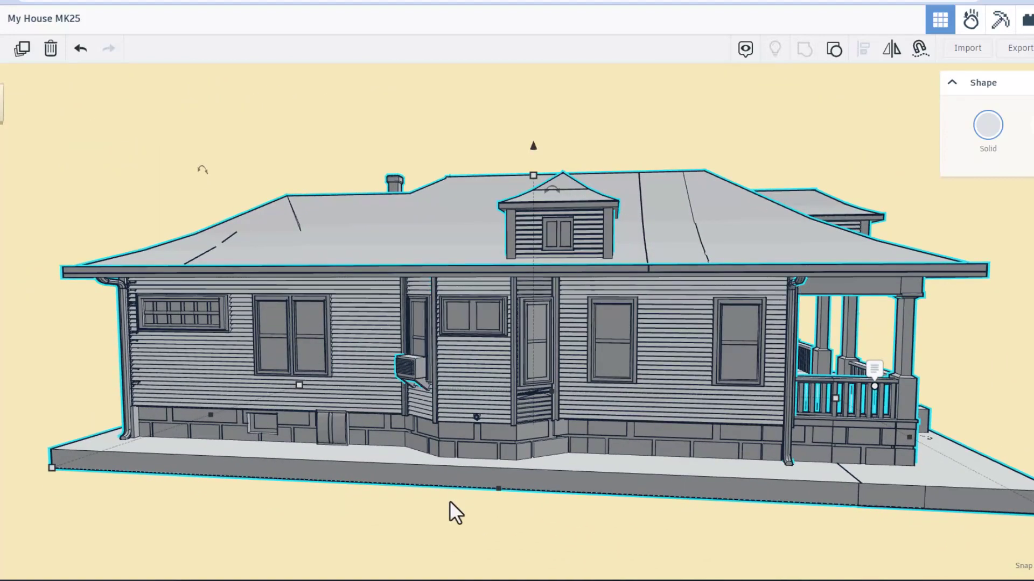
key("ctrl+z")
scroll(694, 367, "down", 5)
right_click_drag(693, 367, 765, 422)
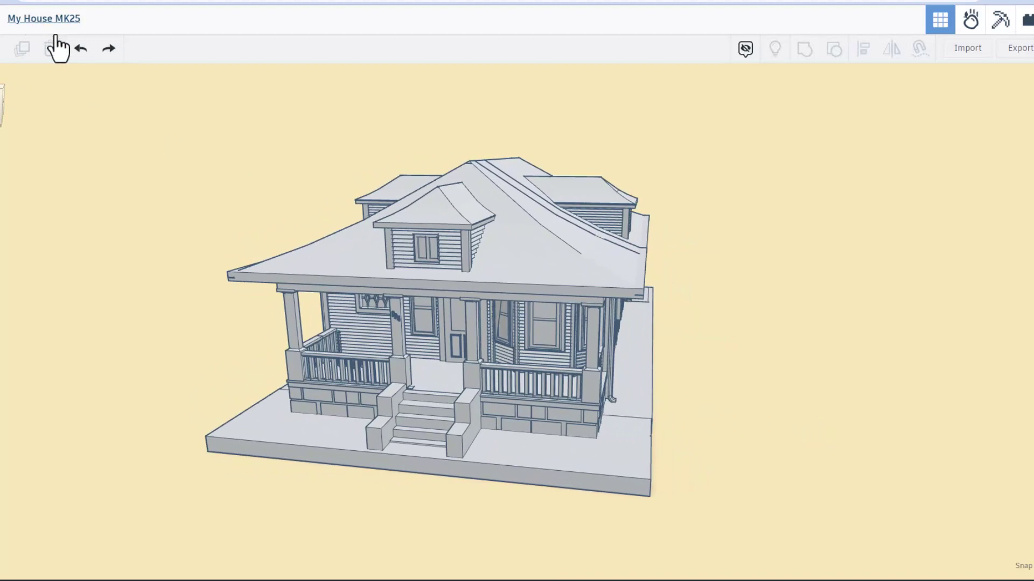
right_click_drag(377, 412, 364, 449)
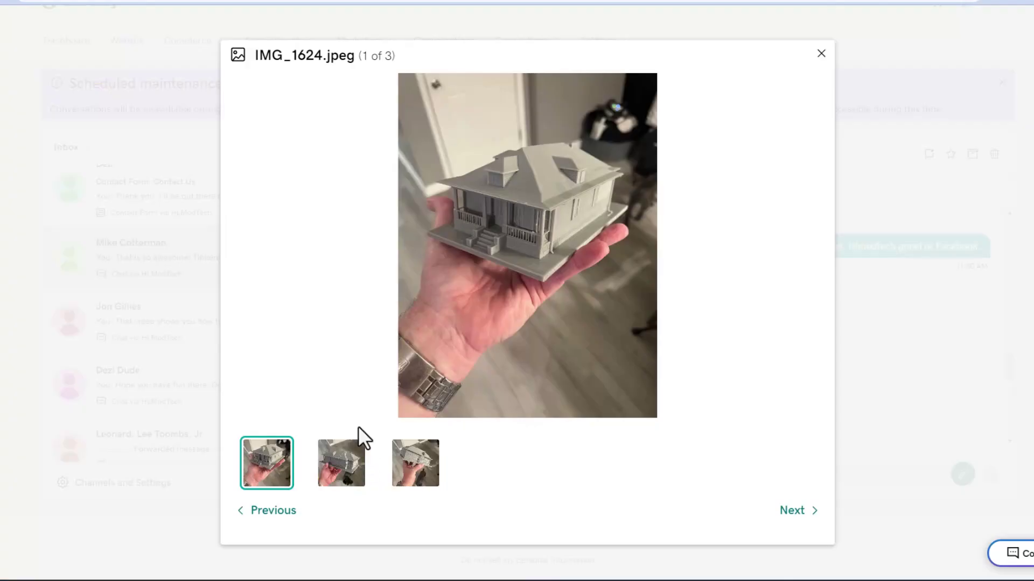
Flip to the second and third printed-house photos, ending on IMG_1625.jpeg
left_click(341, 463)
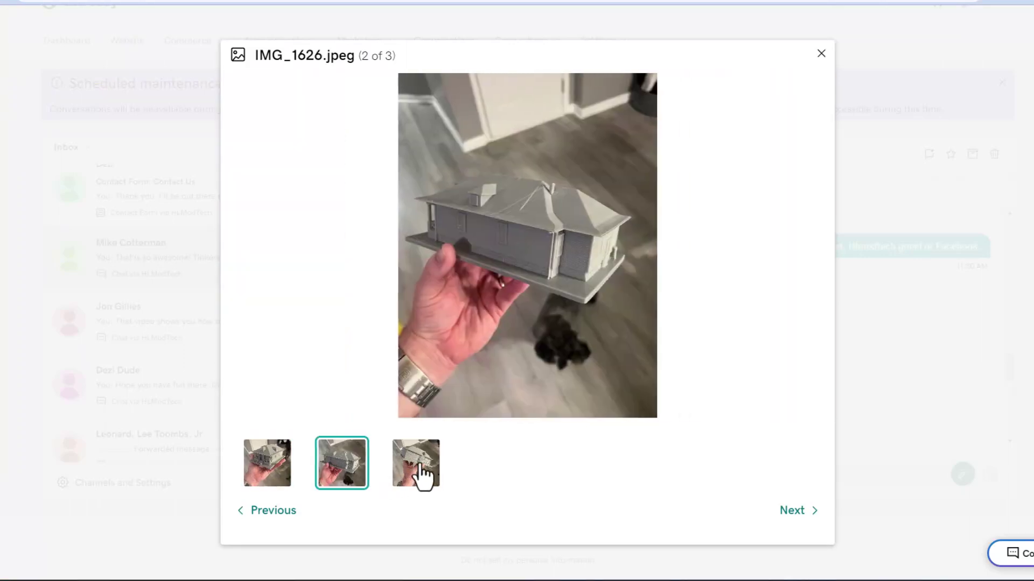
left_click(420, 482)
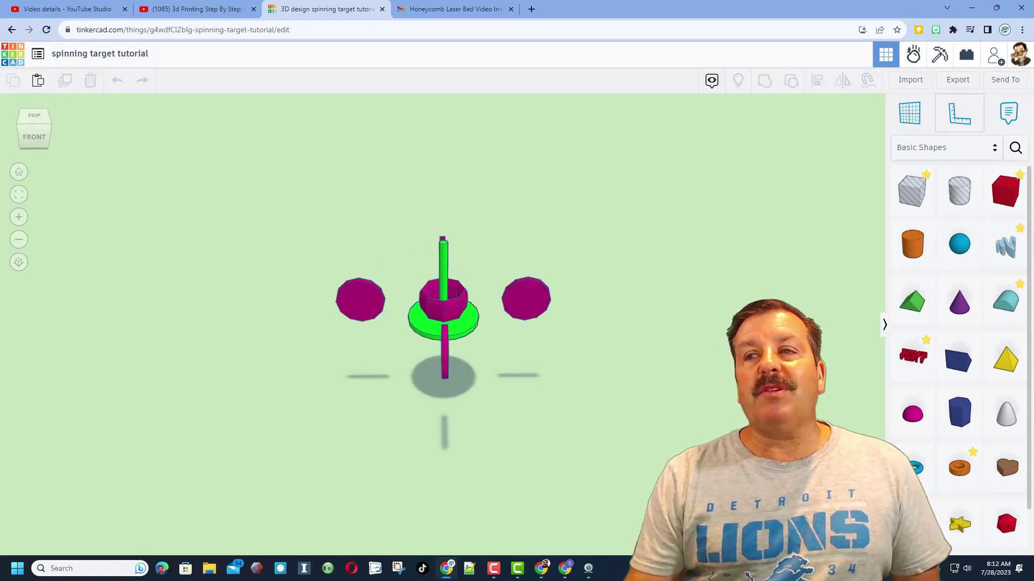
In the Invite dialog, generate a new collaboration link, copy it, and close the dialog
right_click_drag(609, 237, 623, 239)
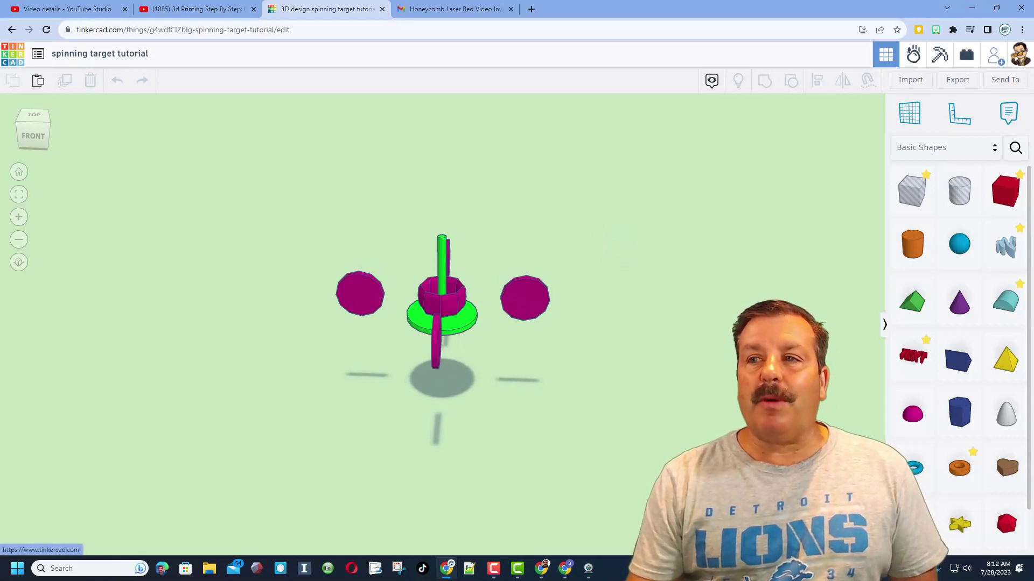
left_click(994, 54)
left_click(530, 337)
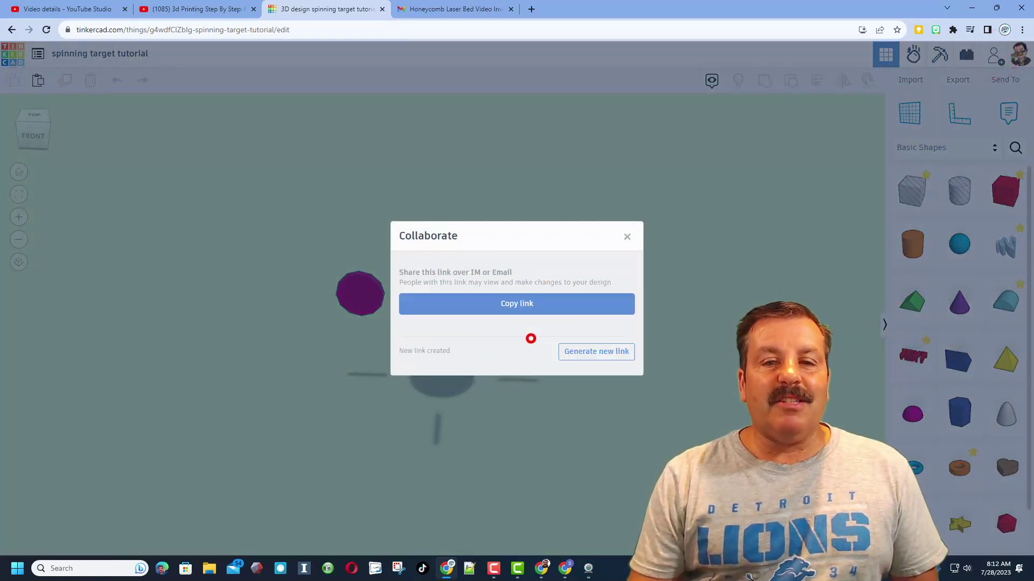
left_click(531, 303)
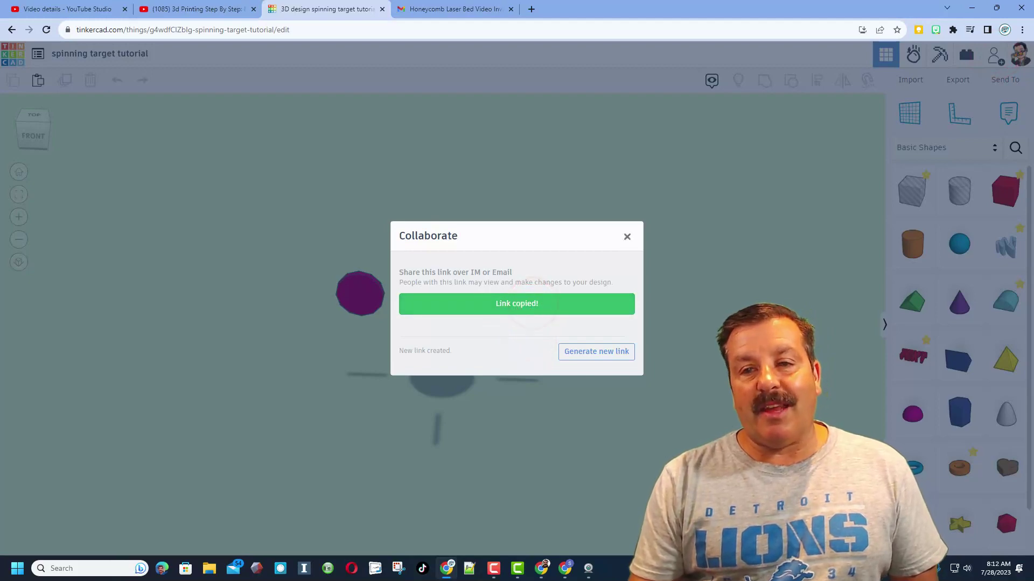
left_click(625, 237)
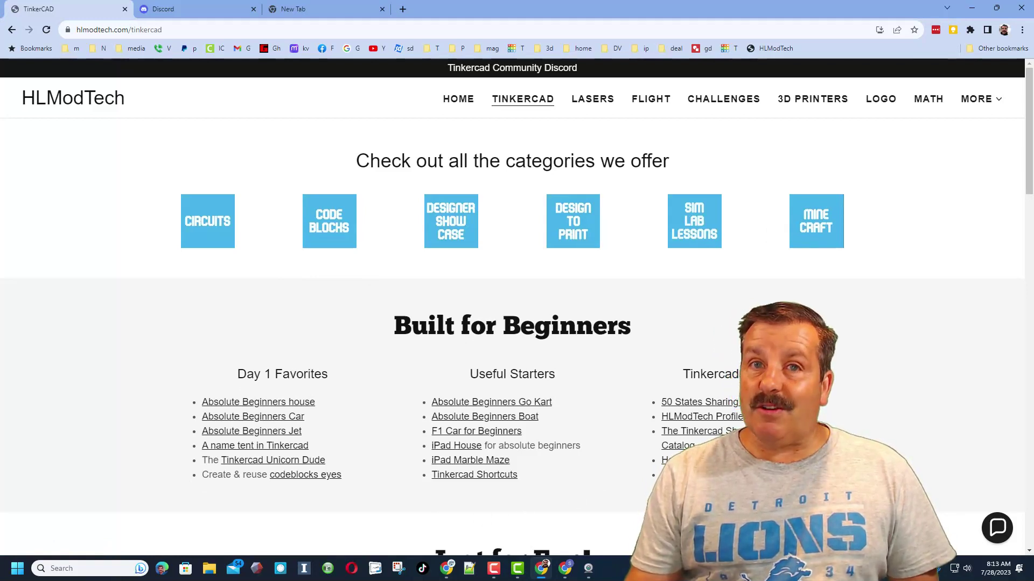
left_click(997, 529)
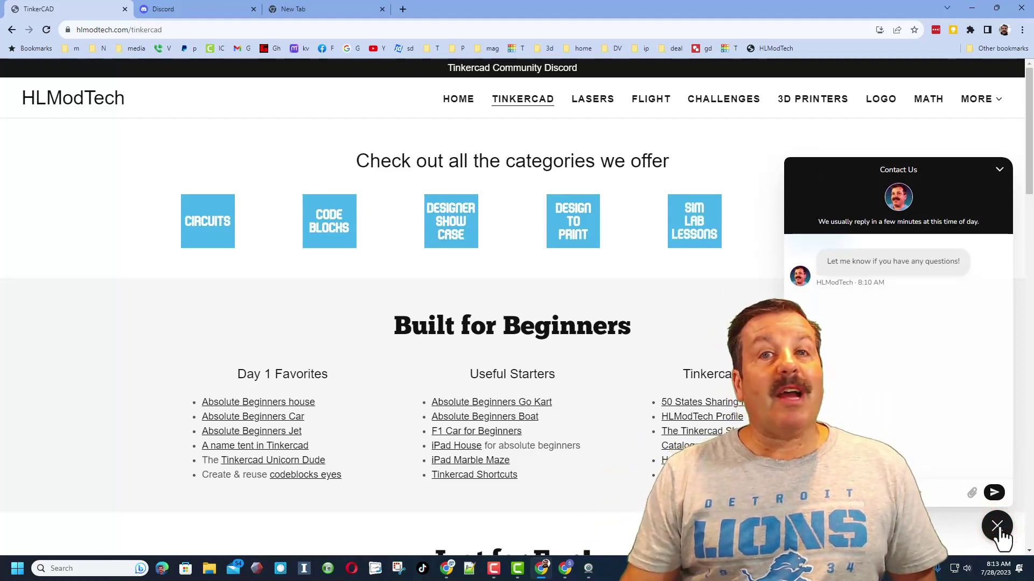
left_click(997, 526)
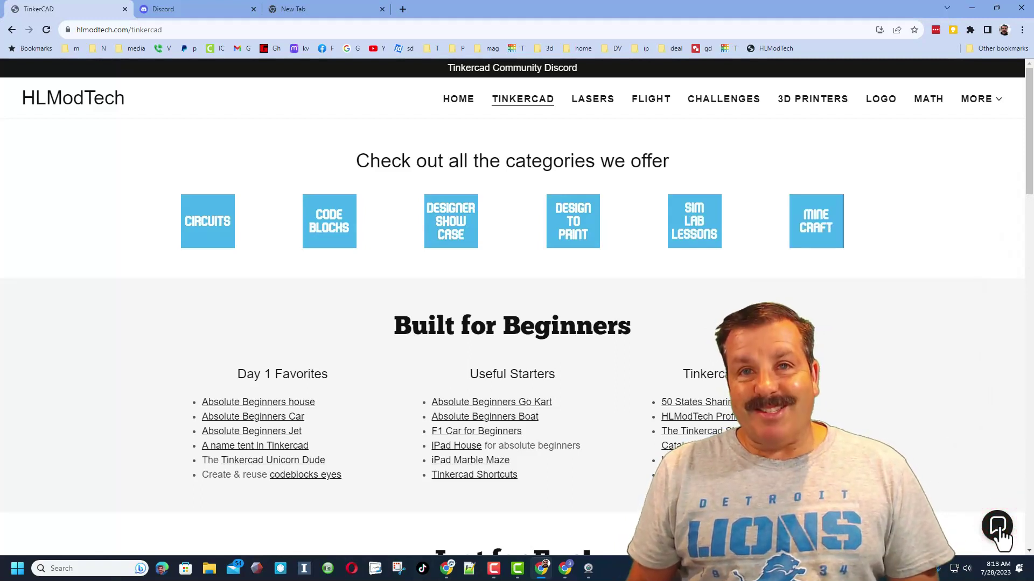
Follow the Tinkercad Community Discord banner at the top of the HLModTech page
left_click(518, 67)
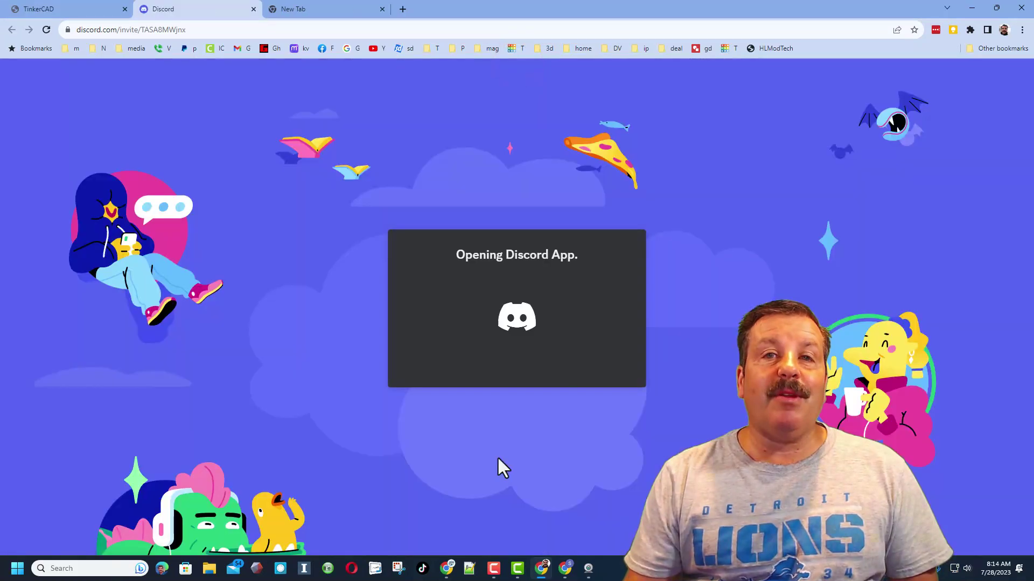